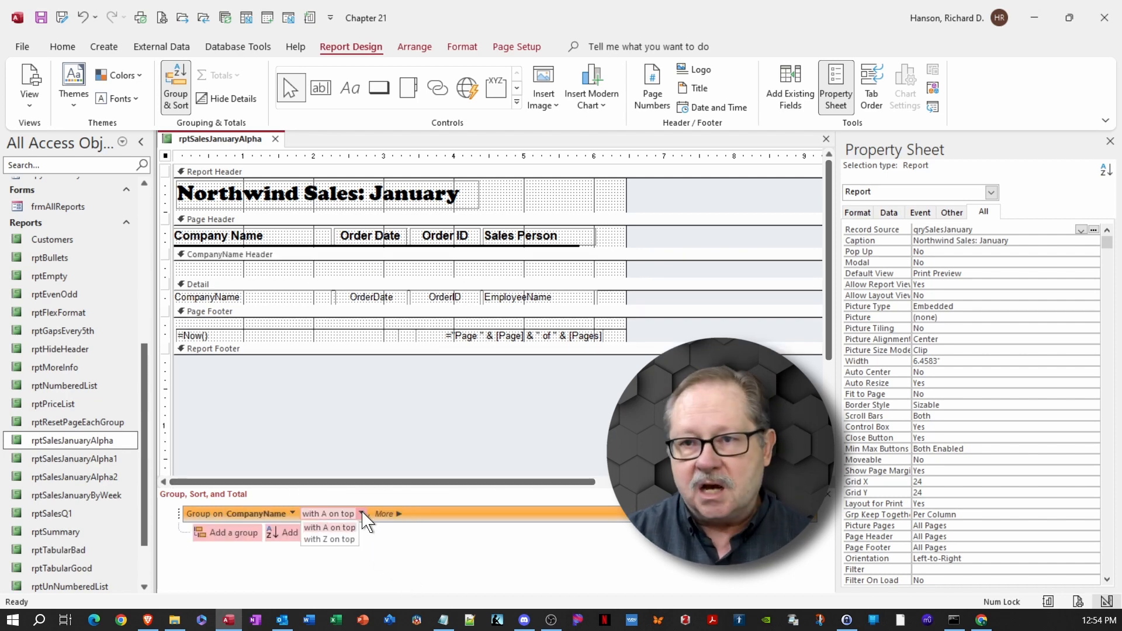
- Set the CompanyName group to group by first character instead of by entire value
click(388, 513)
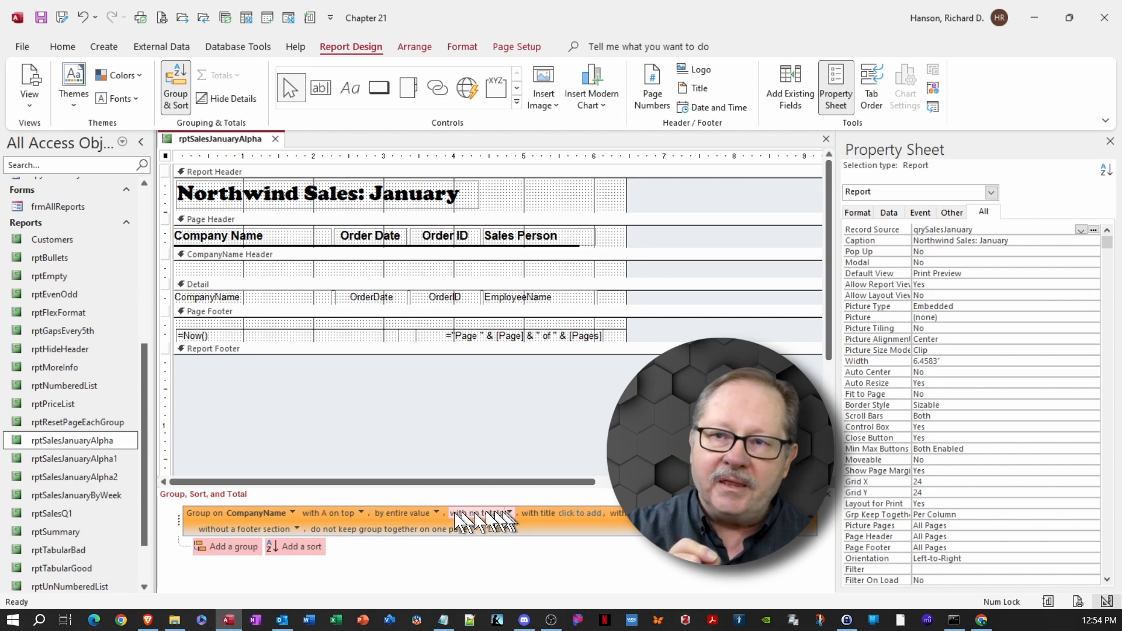
click(437, 514)
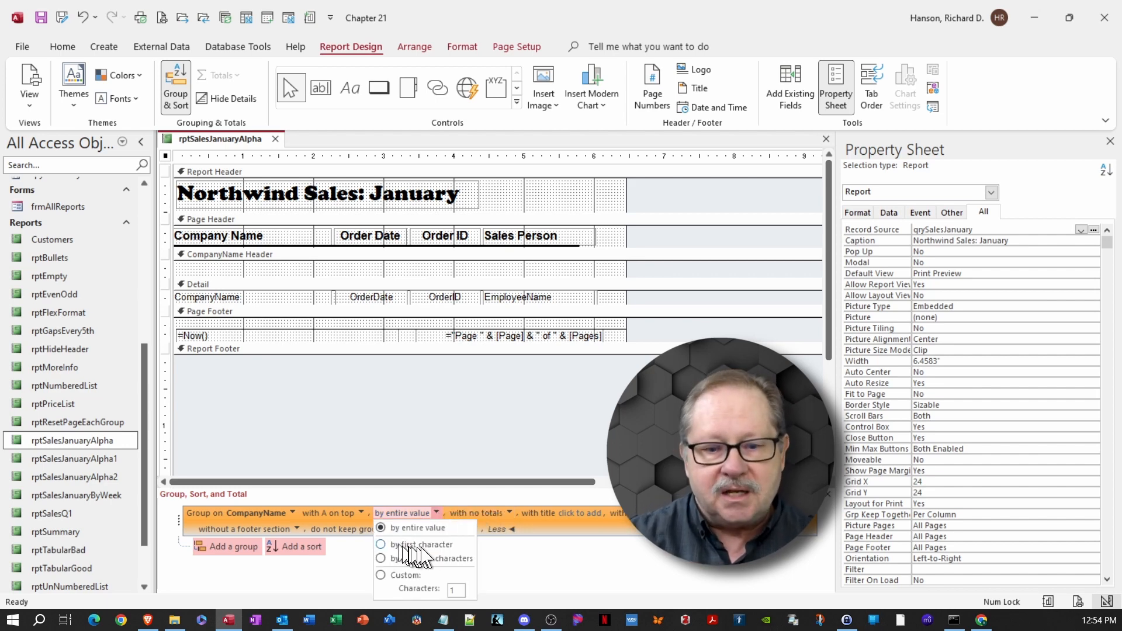
click(382, 544)
click(332, 539)
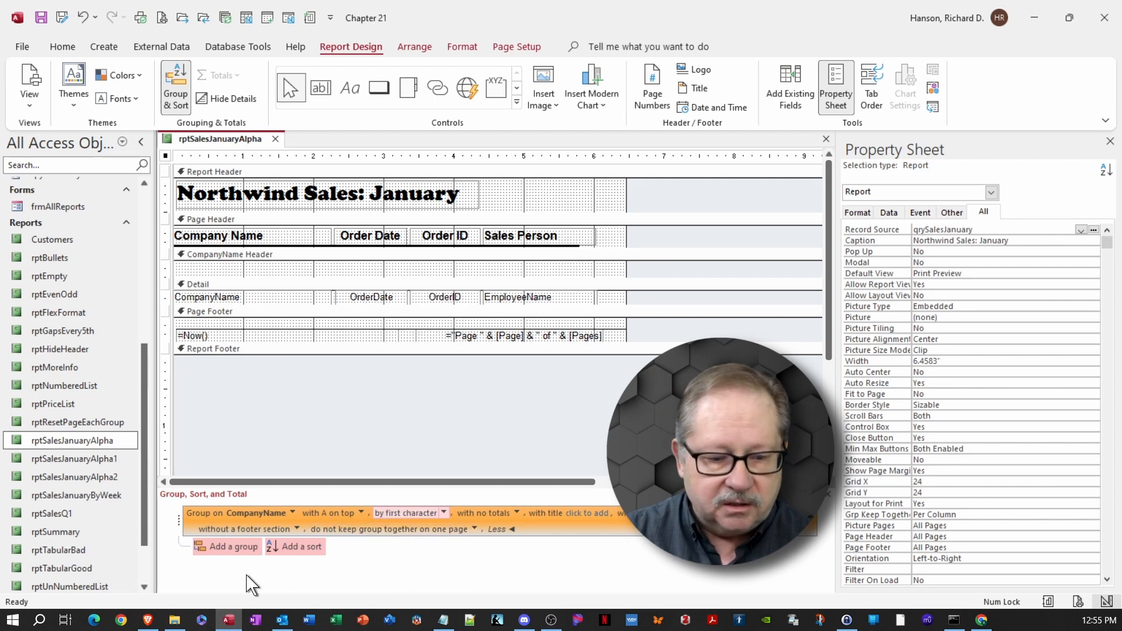
- Add two sort levels beneath the group: CompanyName with A on top, and OrderDate from oldest to newest
click(304, 547)
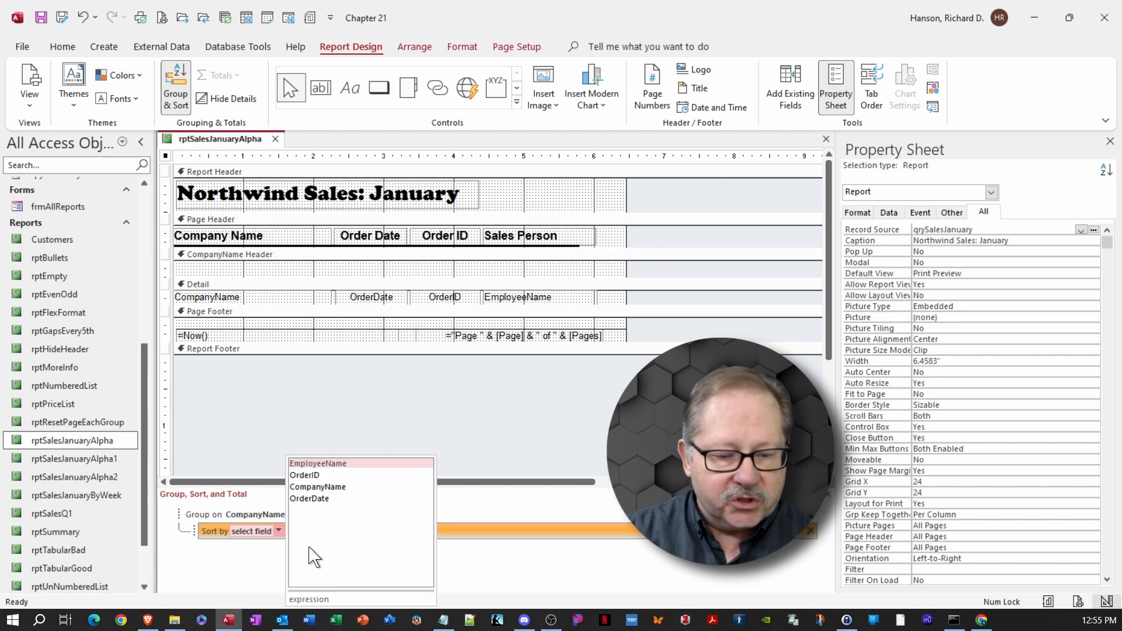
click(306, 487)
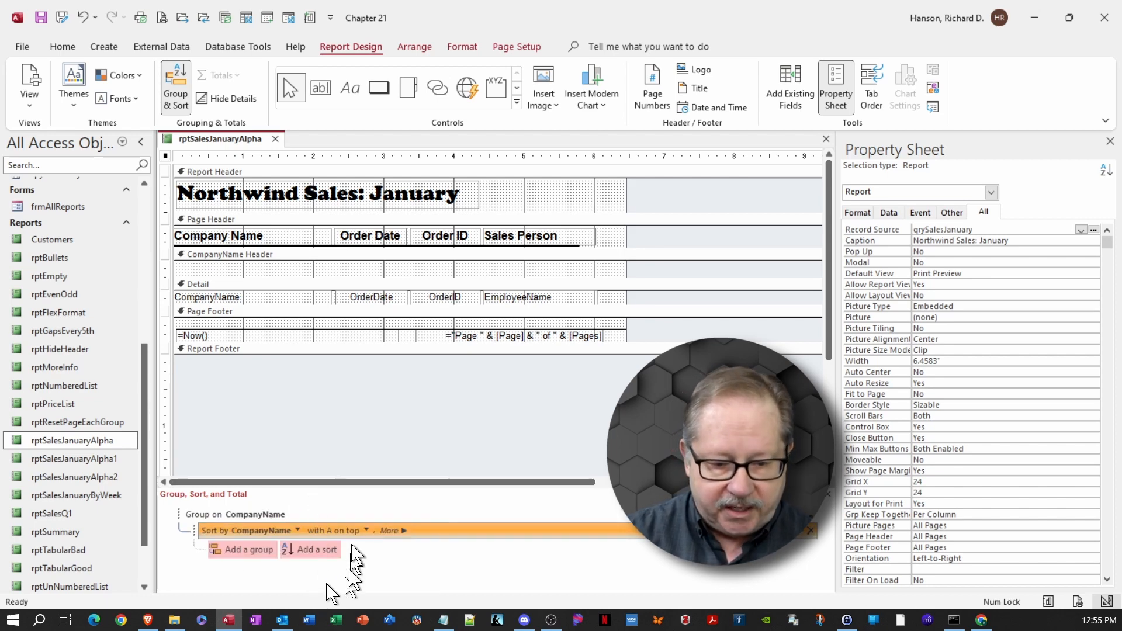
click(389, 530)
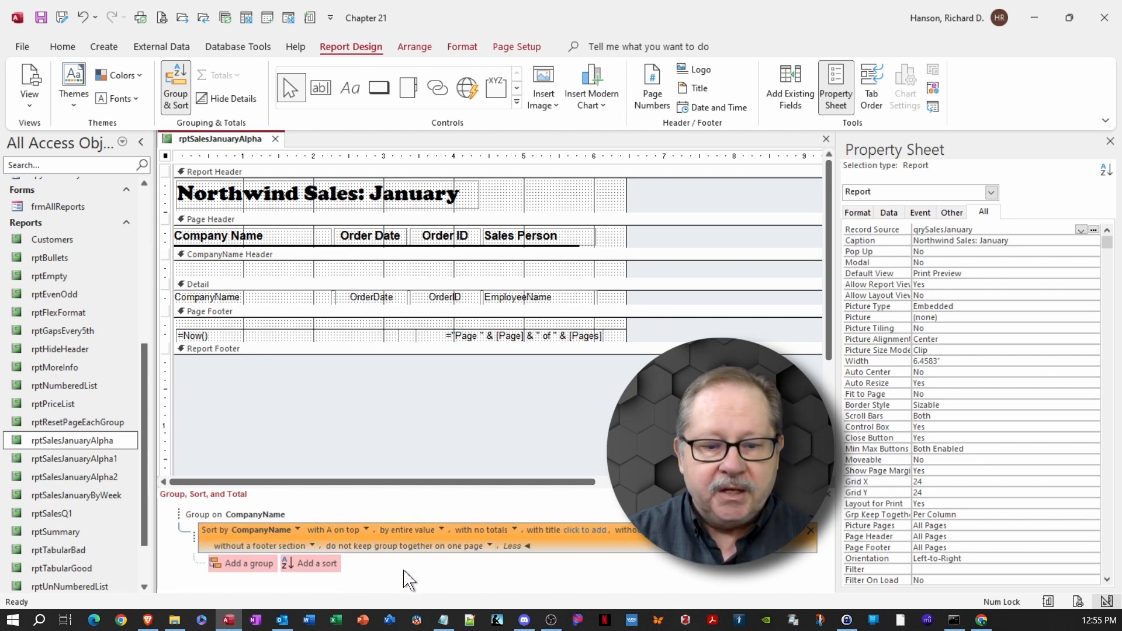
click(305, 569)
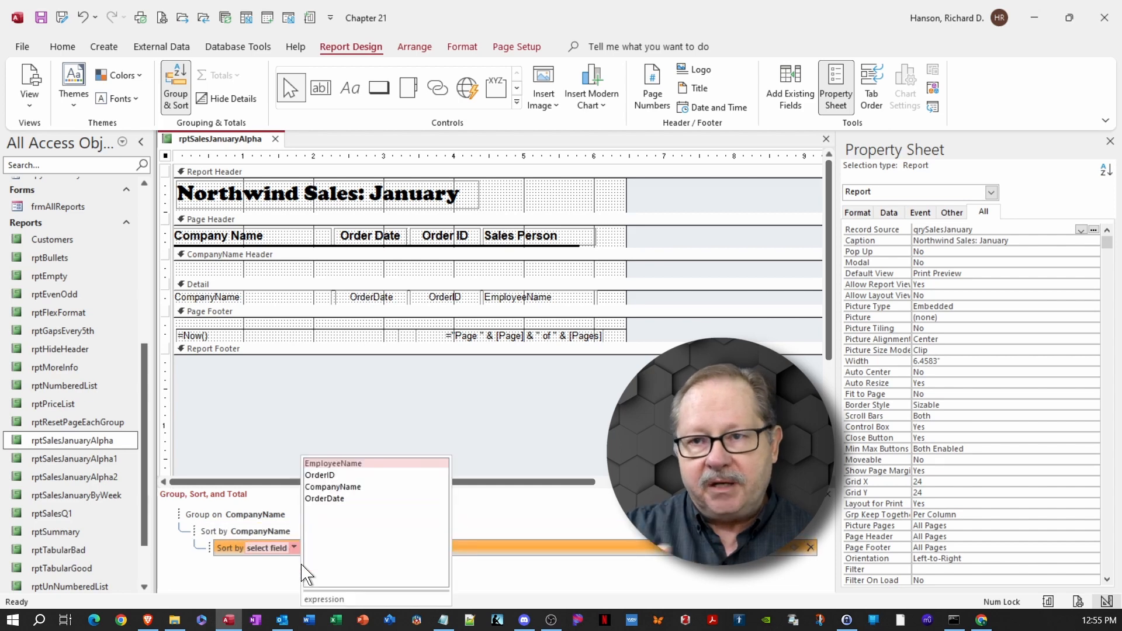
click(331, 504)
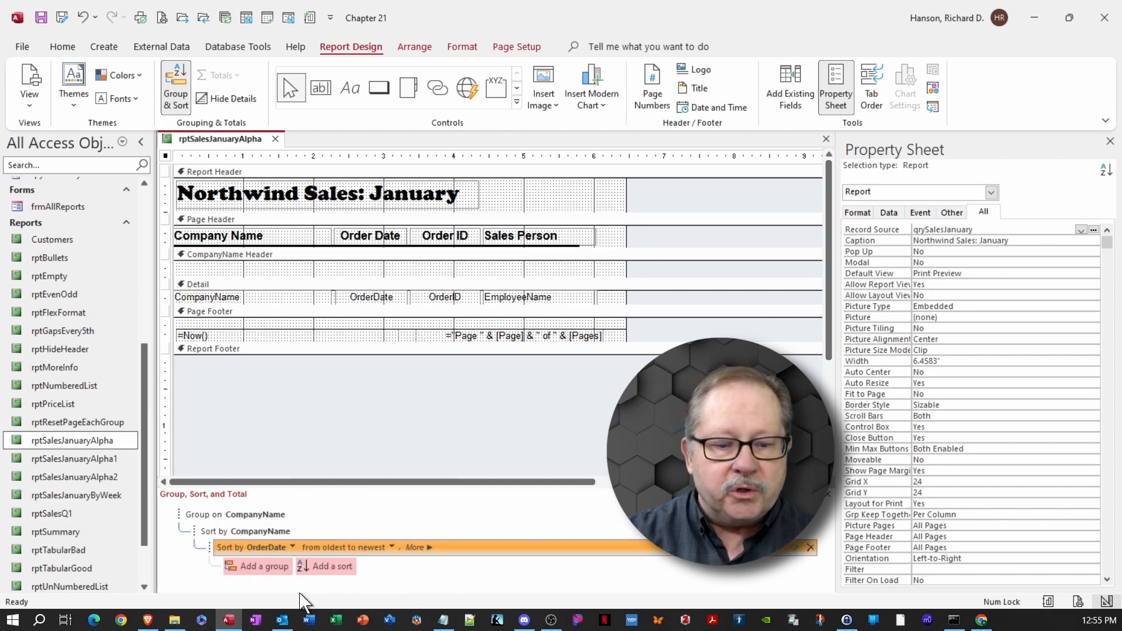
click(417, 547)
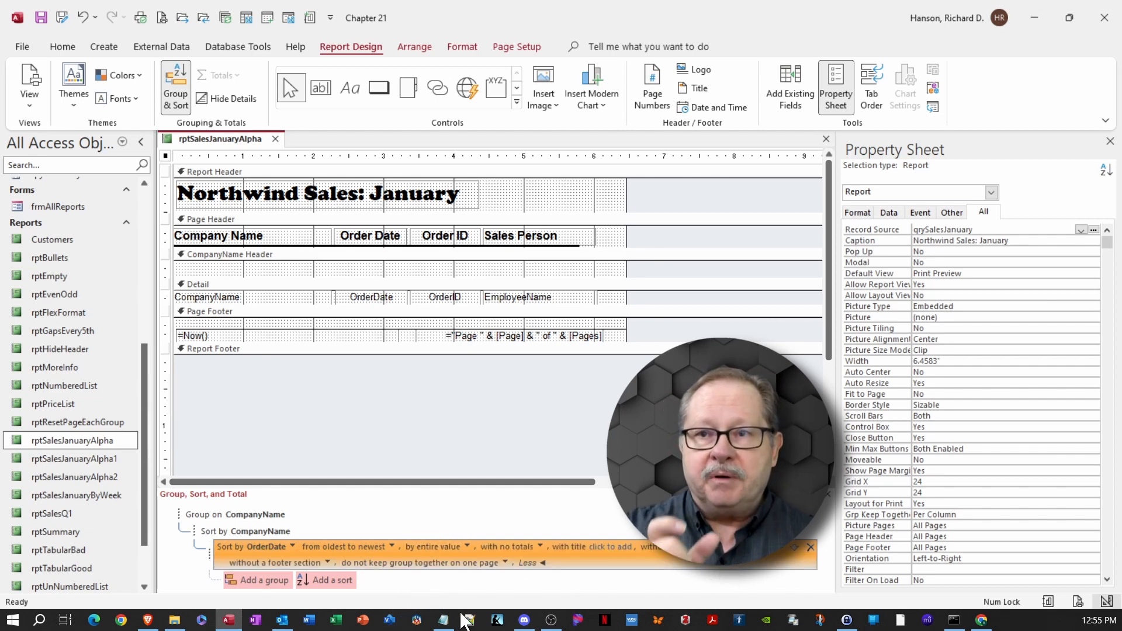
click(527, 563)
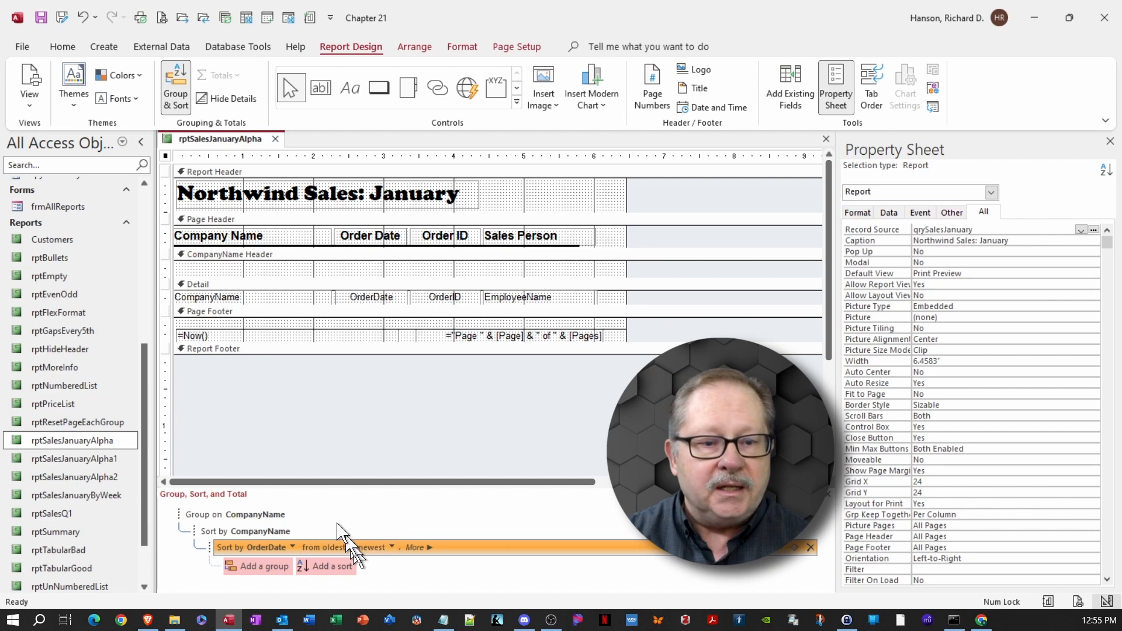
- Place a text box in the CompanyName Header and delete its attached label
click(195, 266)
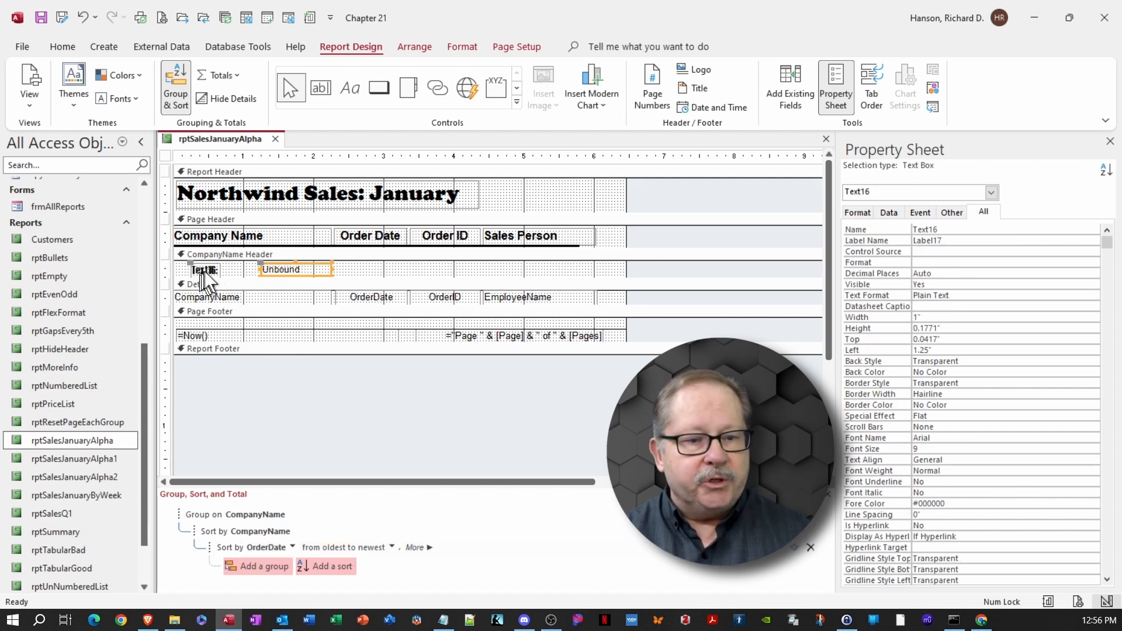
click(199, 267)
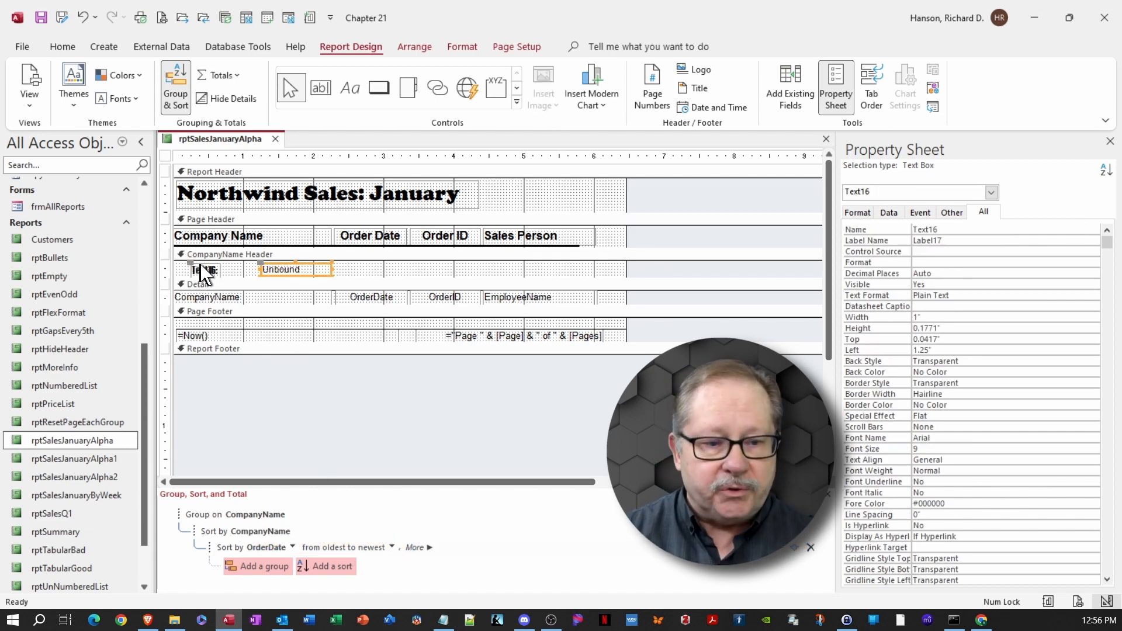
key(Delete)
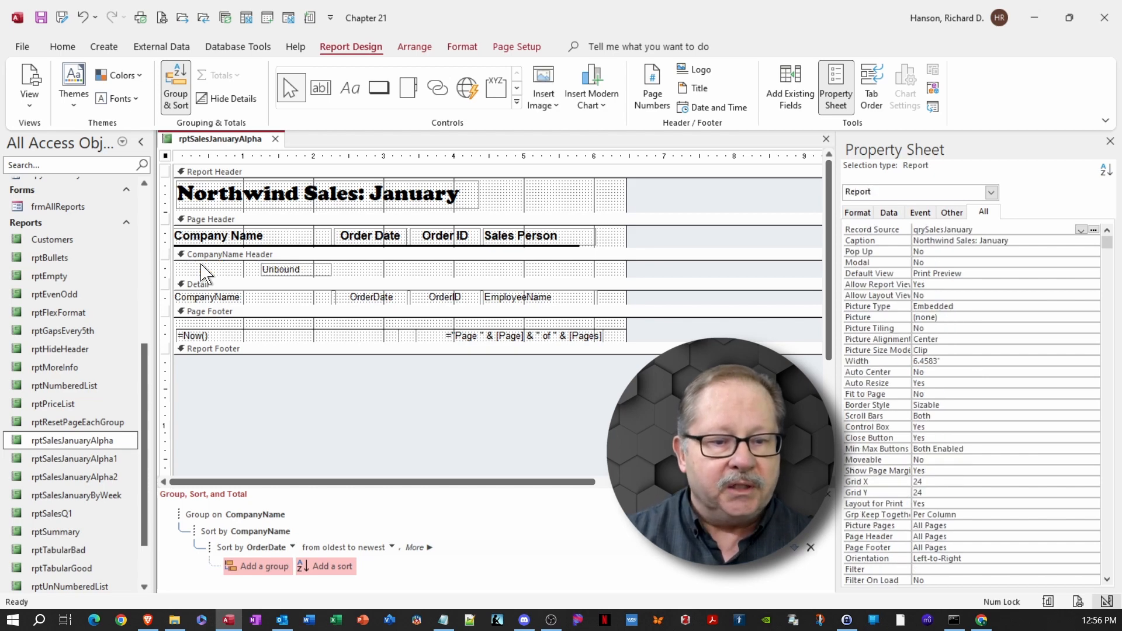
- Enter =Left$([CompanyName],1) in the header text box, and extend it to the left margin at about 2.17" wide
click(304, 271)
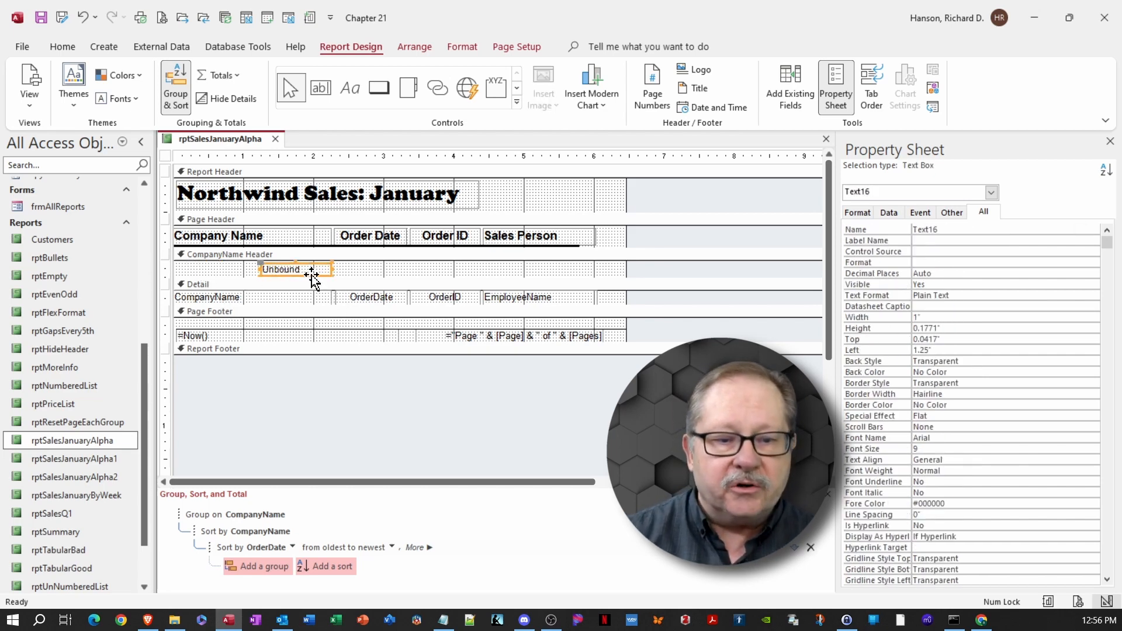
click(311, 271)
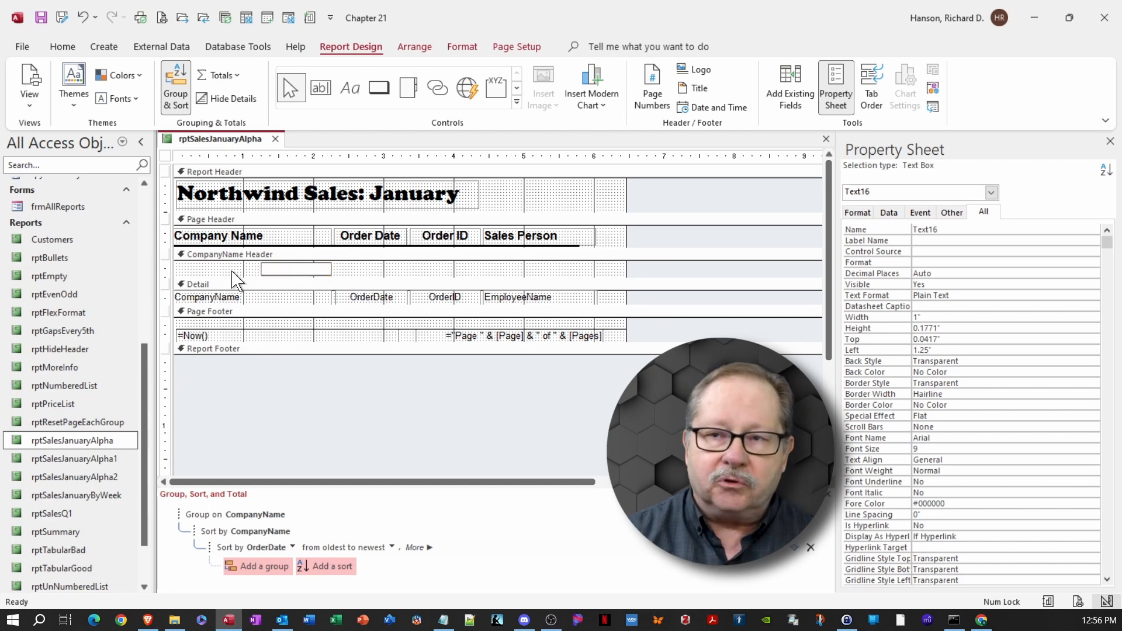
key(ctrl+v)
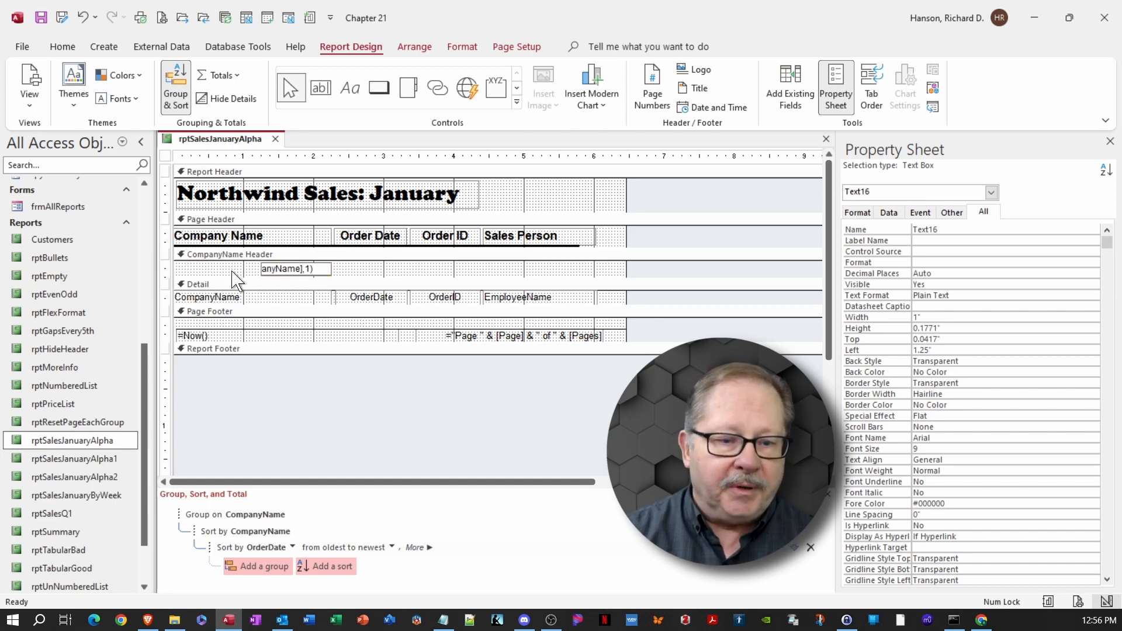
click(375, 269)
click(323, 270)
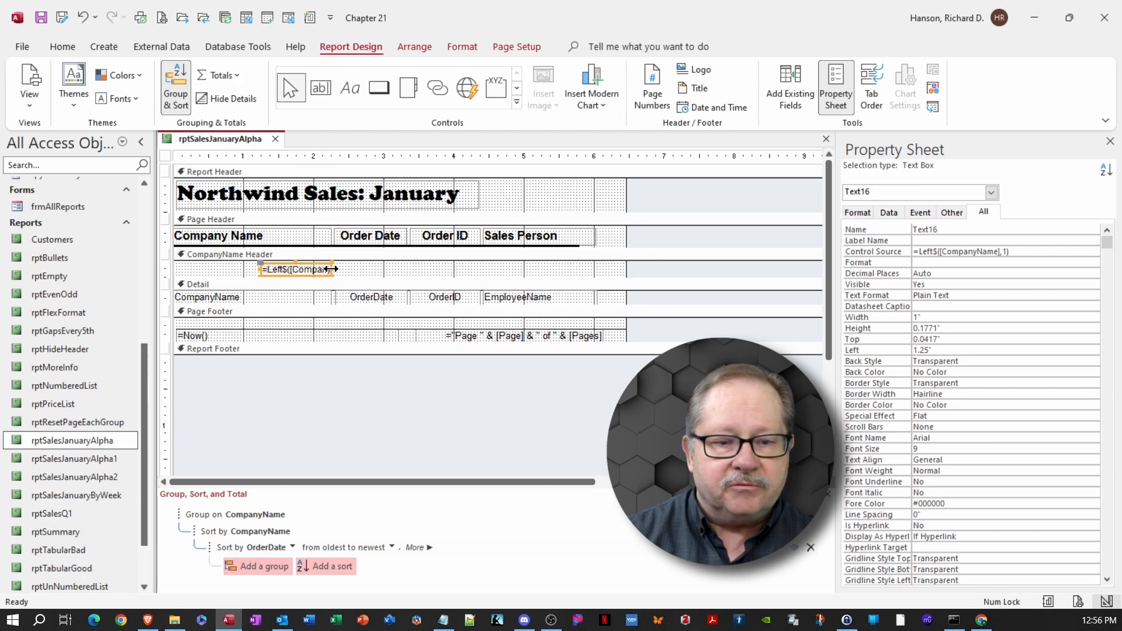
drag(331, 269, 293, 272)
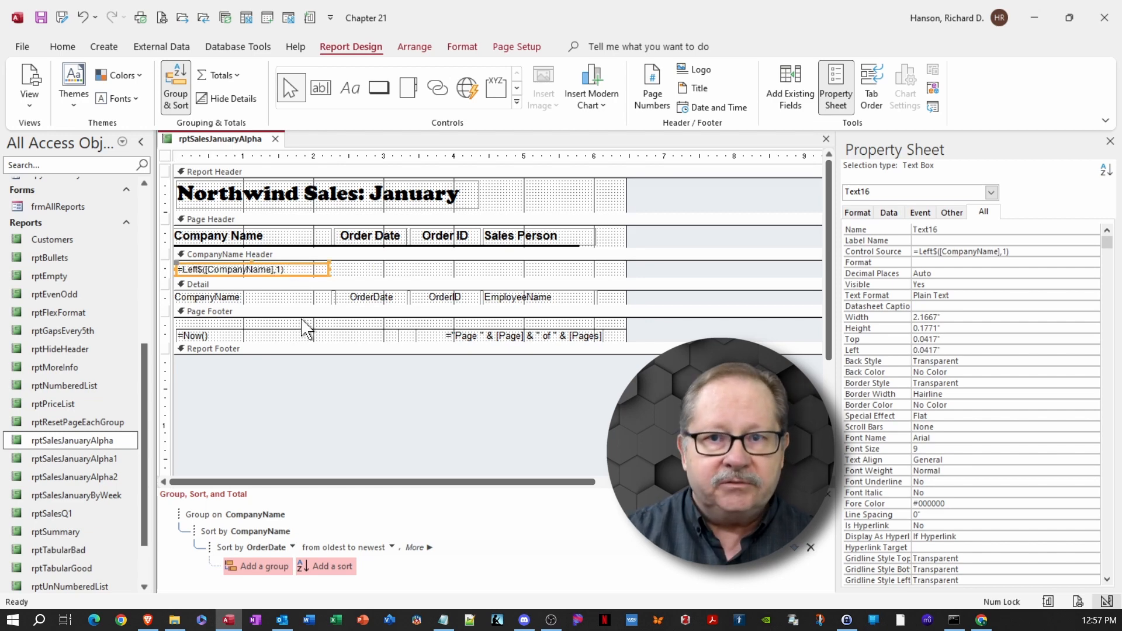
- Set the first-letter text box's font size to 22 like the report title, and make room for its height
click(321, 196)
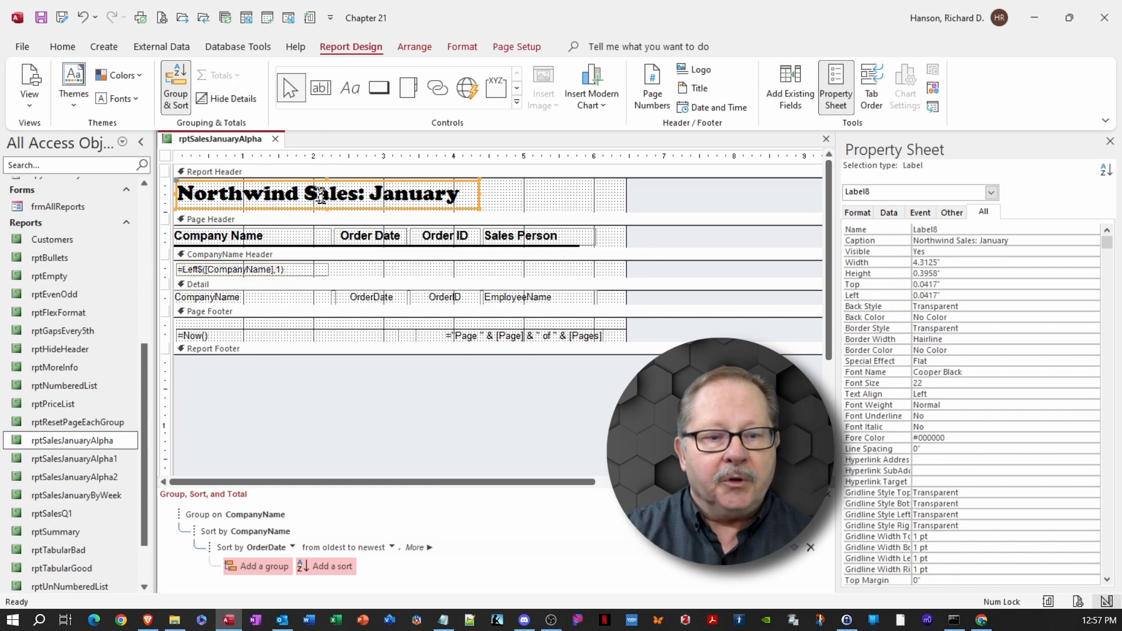
click(61, 46)
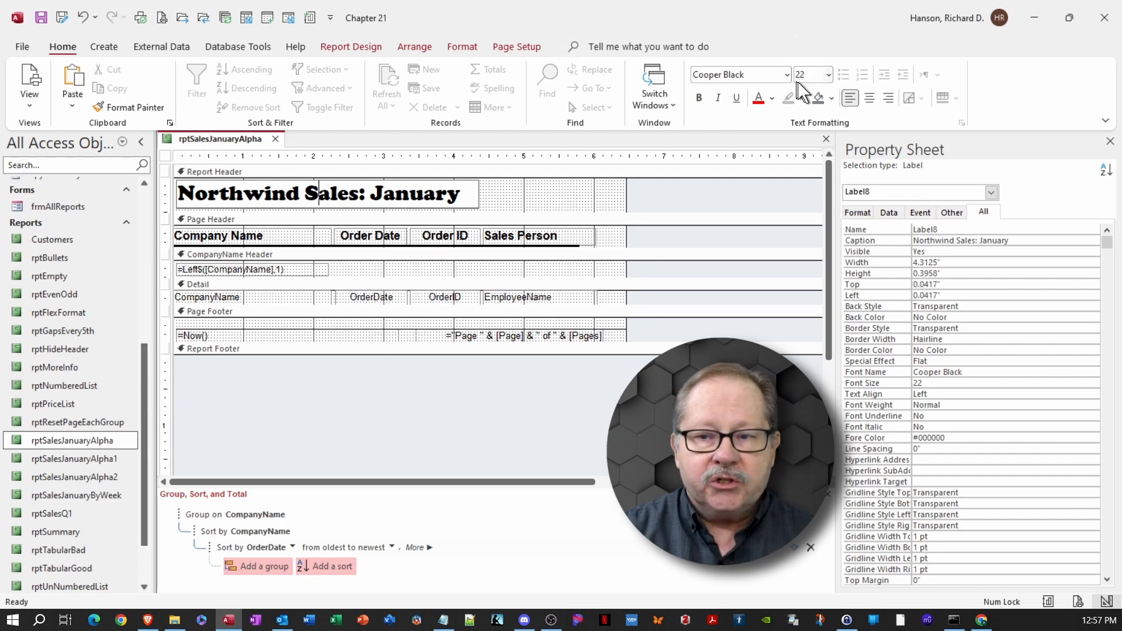
click(291, 270)
click(828, 74)
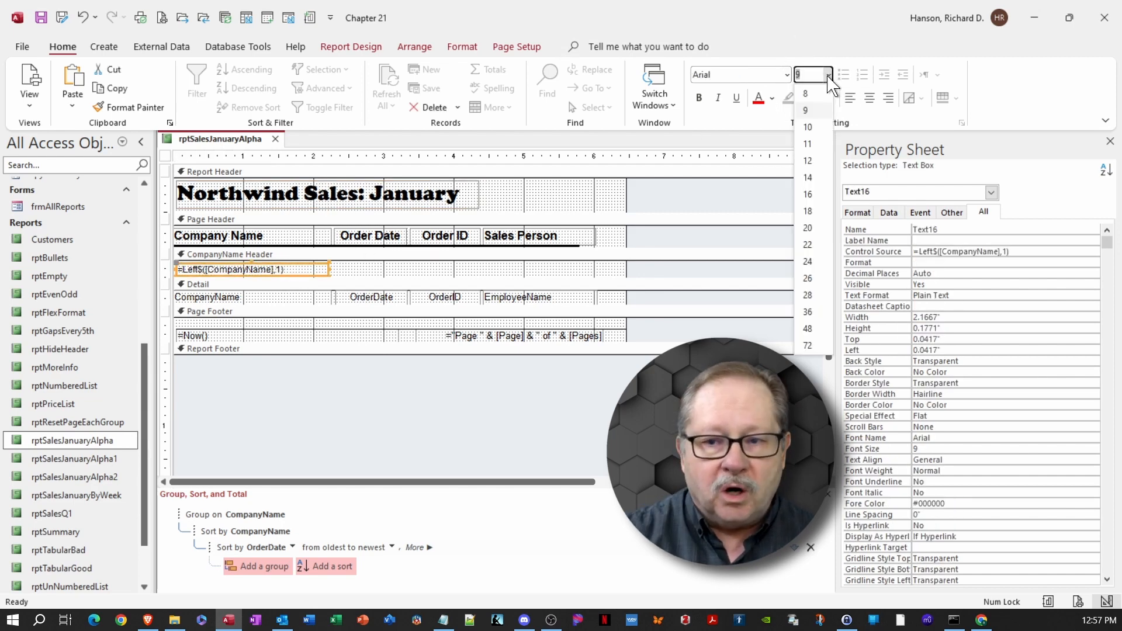
click(815, 244)
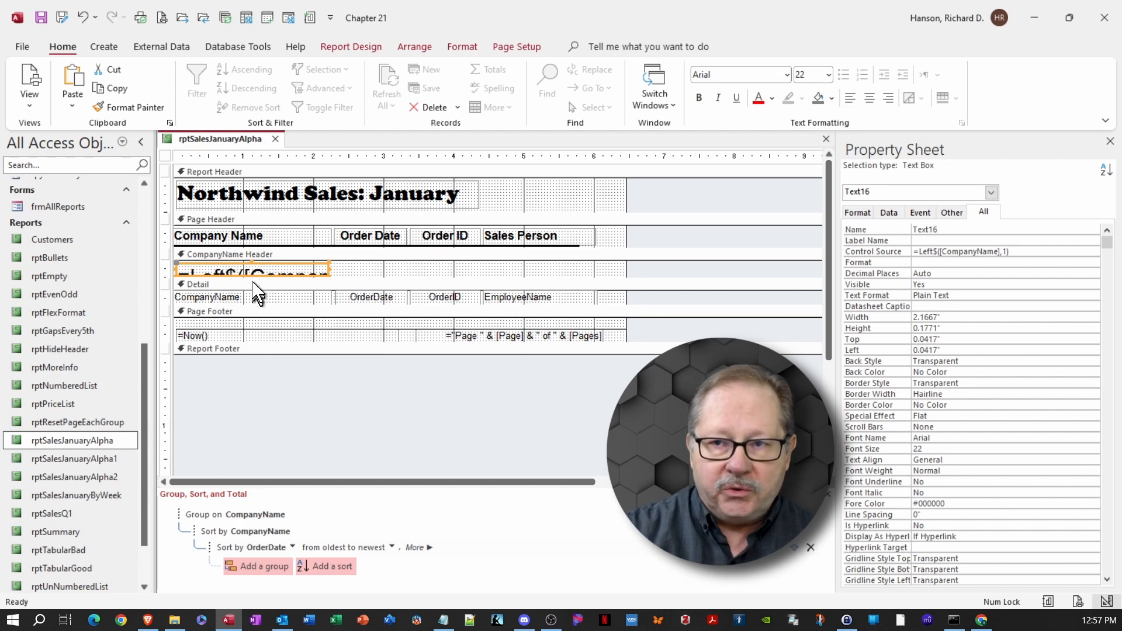
drag(344, 278, 346, 303)
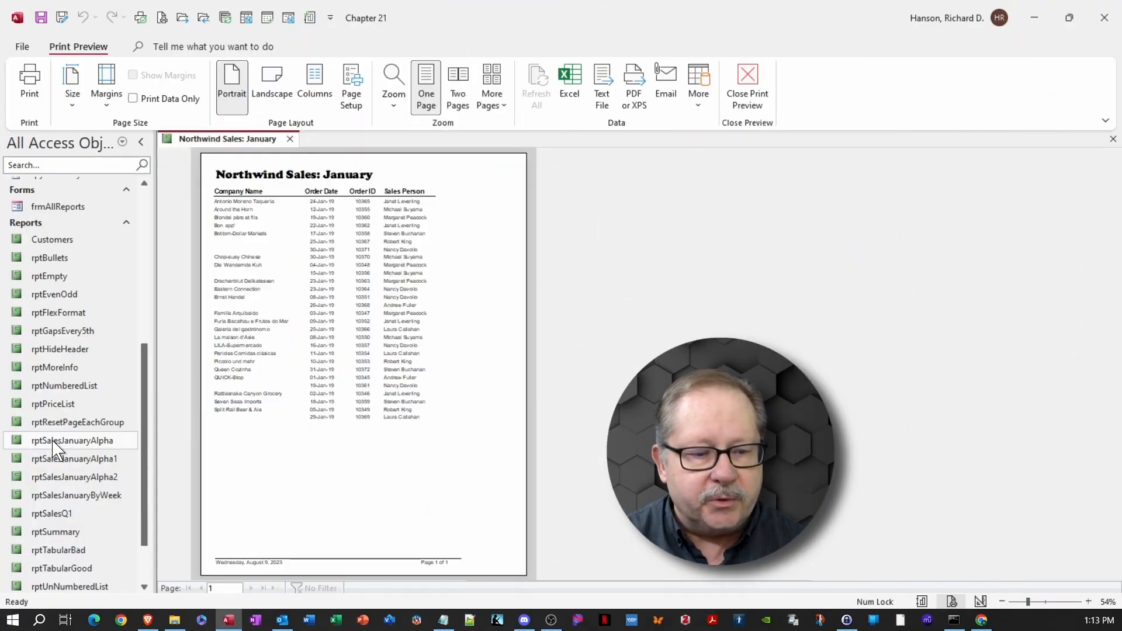
- Open rptSalesJanuaryAlpha in Design View and add a group on OrderDate by week, from oldest to newest
click(54, 443)
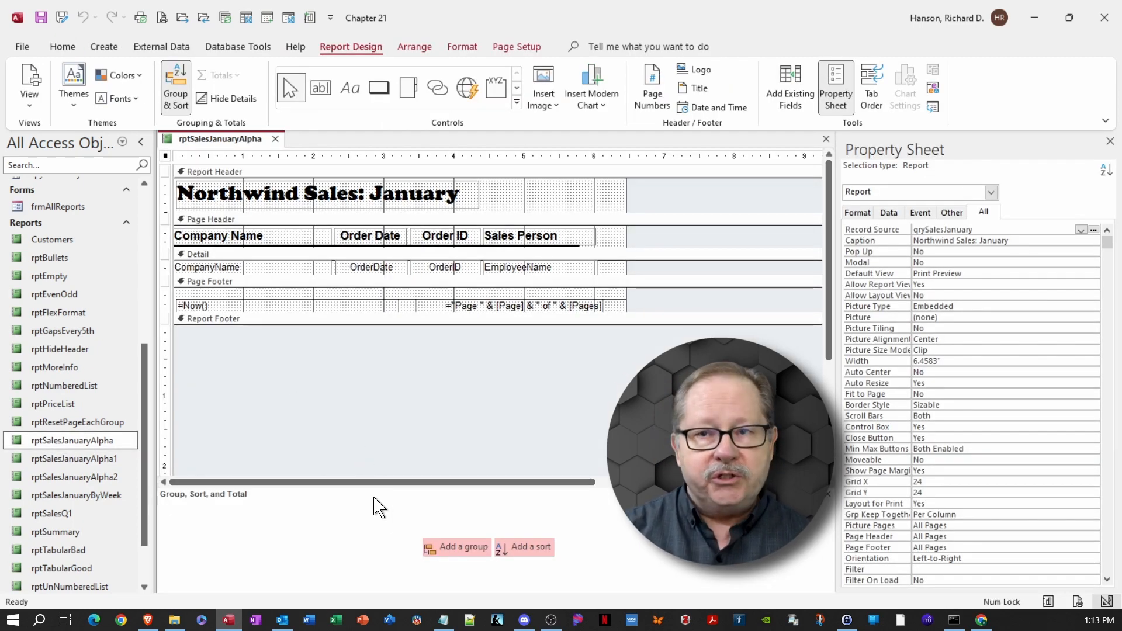
click(449, 547)
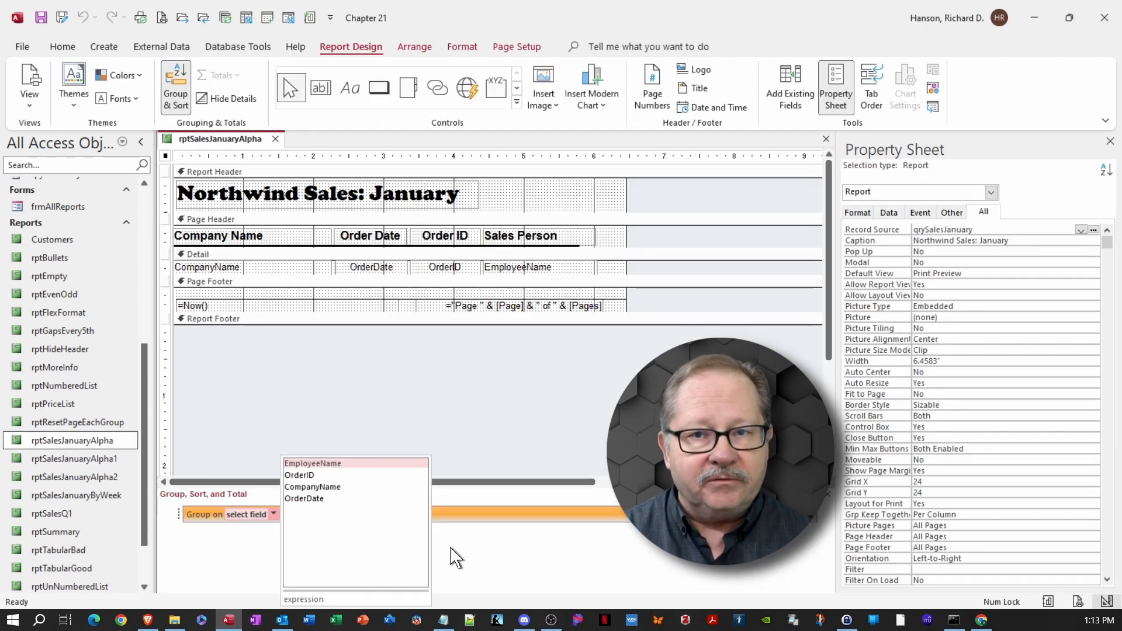
click(301, 499)
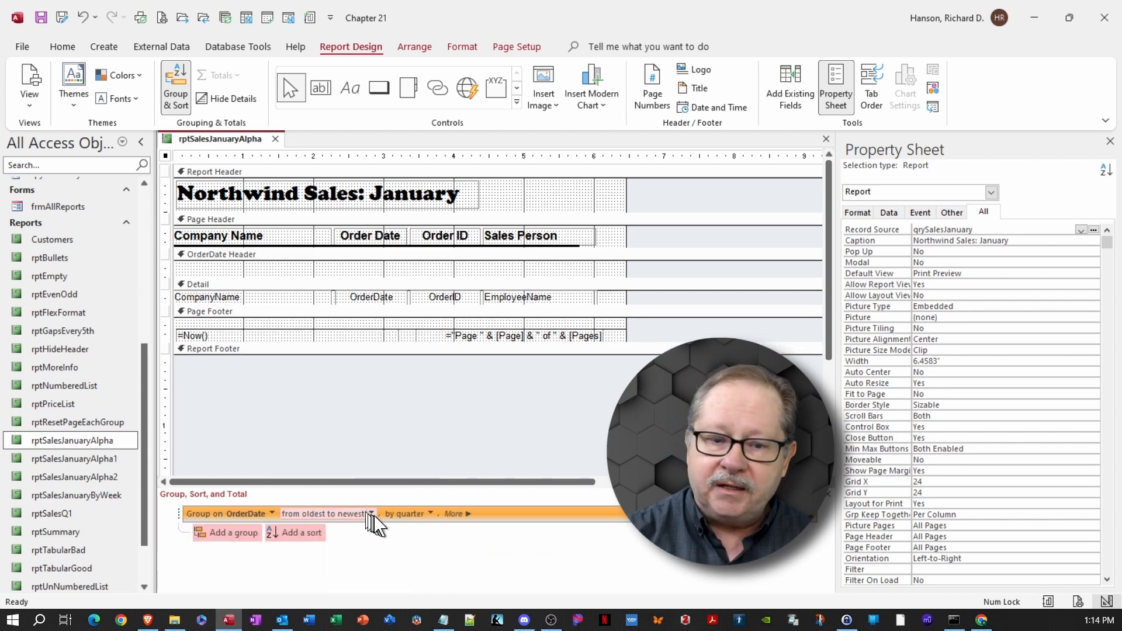
click(430, 514)
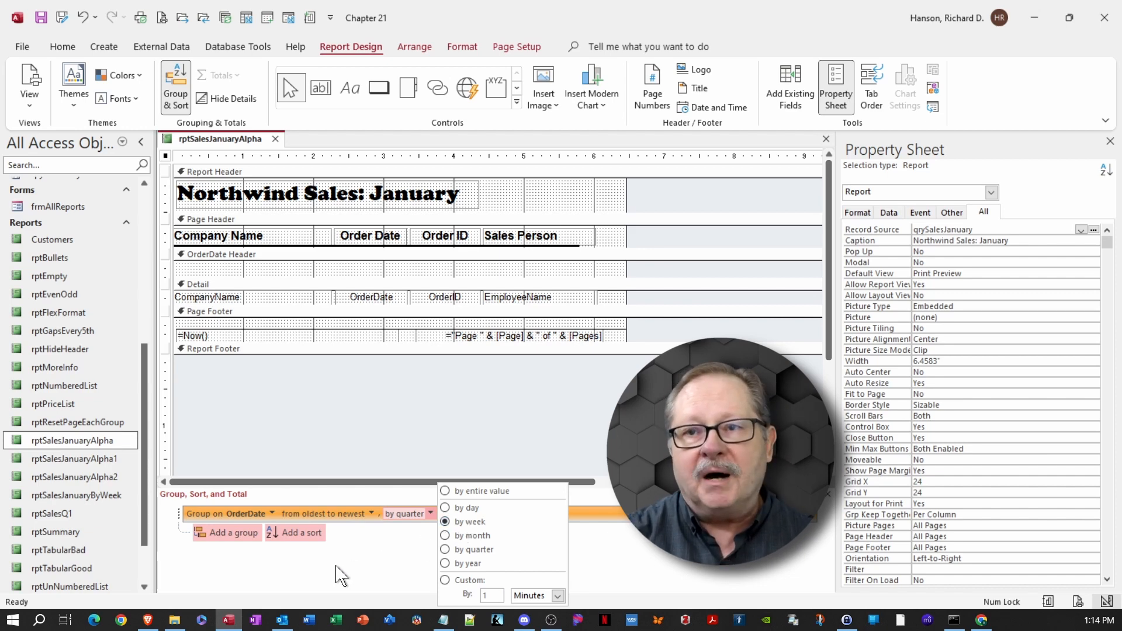
- Add a sort by OrderDate from oldest to newest beneath the weekly group
click(297, 534)
click(298, 535)
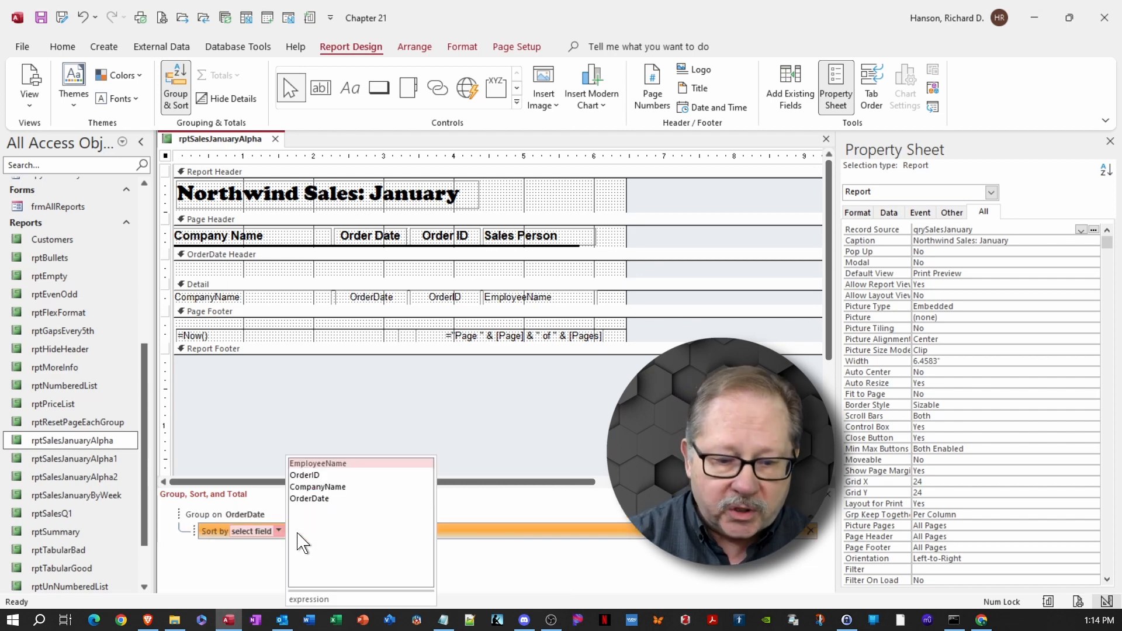
click(316, 498)
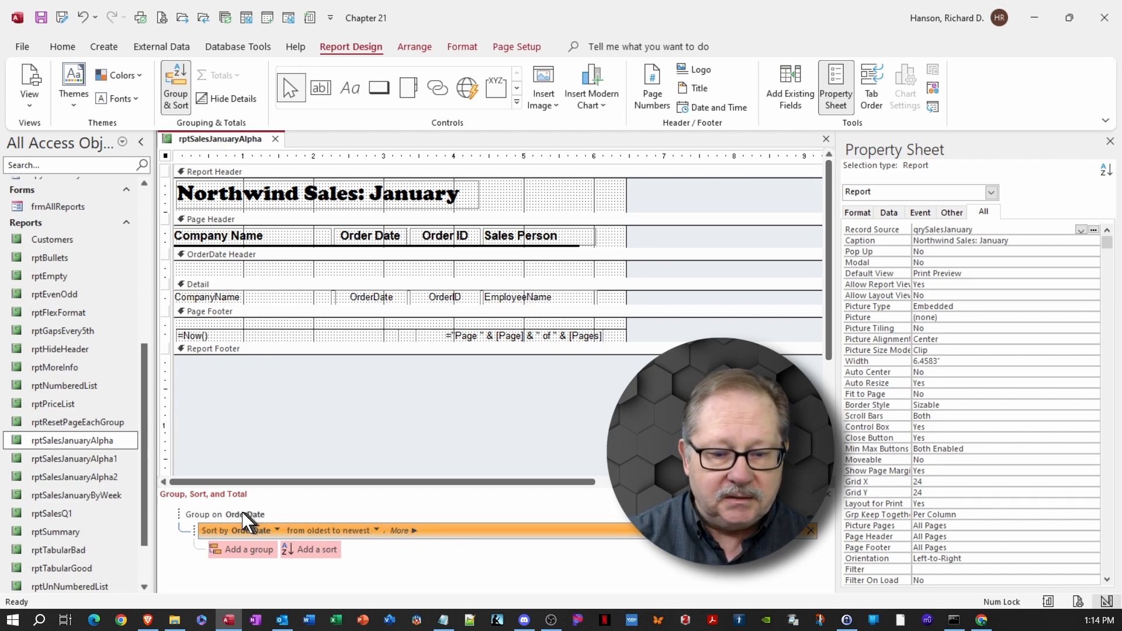
- Add a text box without a label to the OrderDate Header with the expression ="Week Beginning " & [OrderDate] & ":"
click(201, 269)
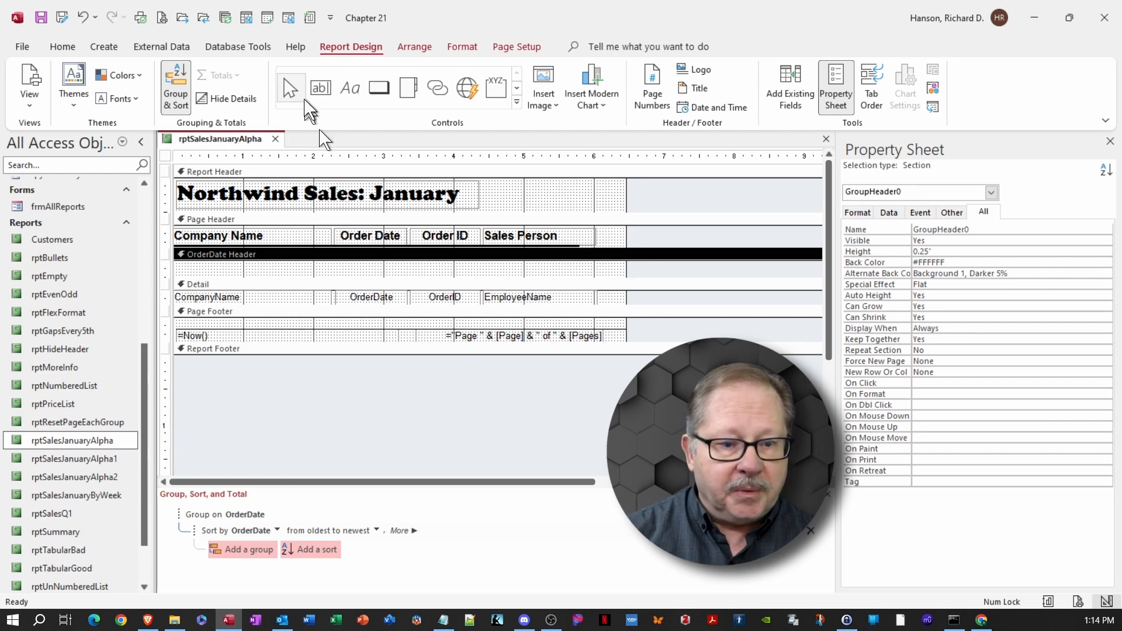
click(321, 88)
click(317, 267)
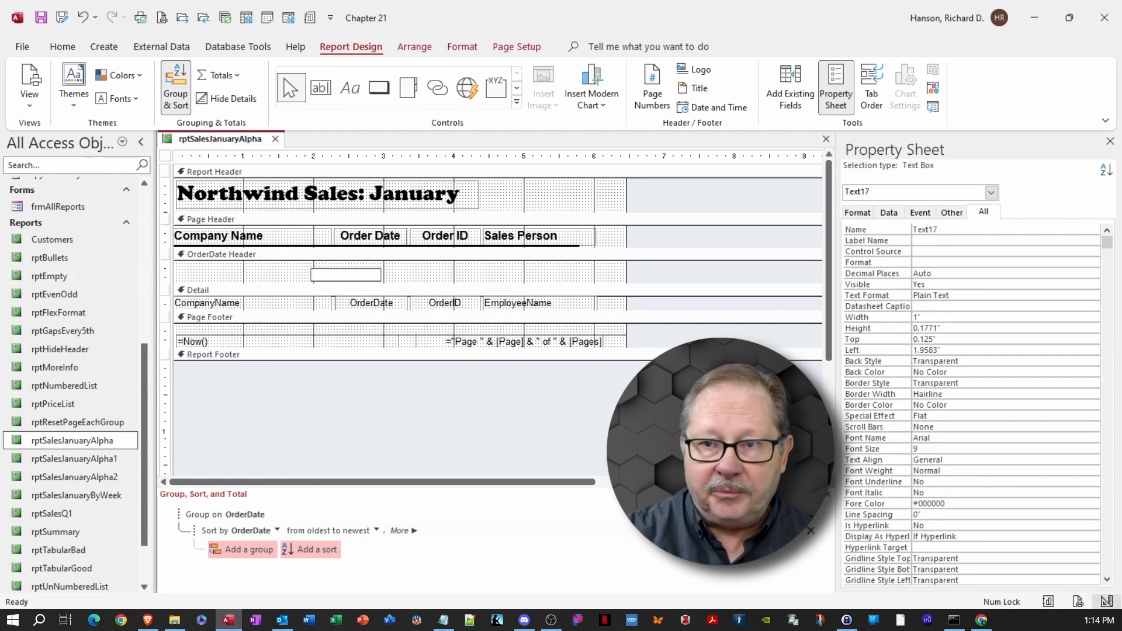
key(alt+Tab)
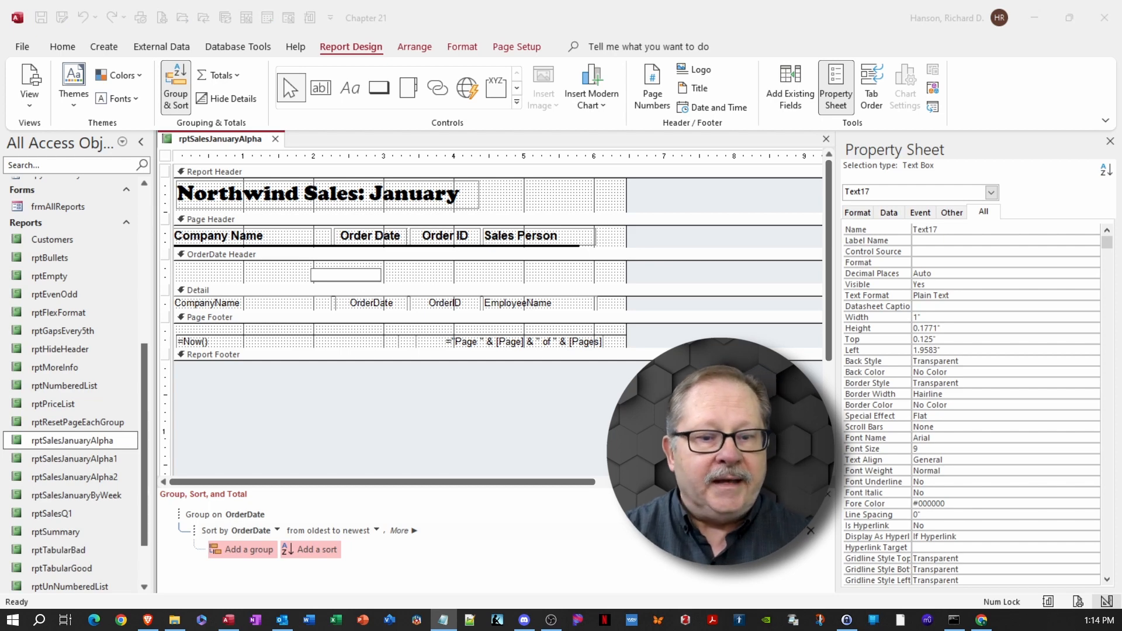
click(339, 275)
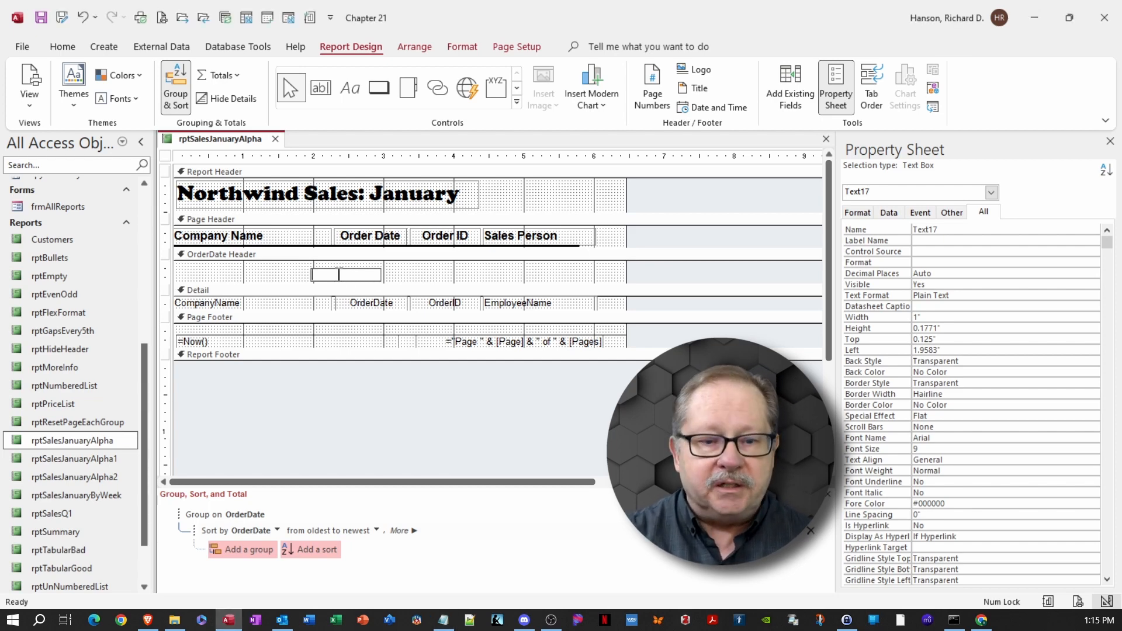
text(derDate] & ":")
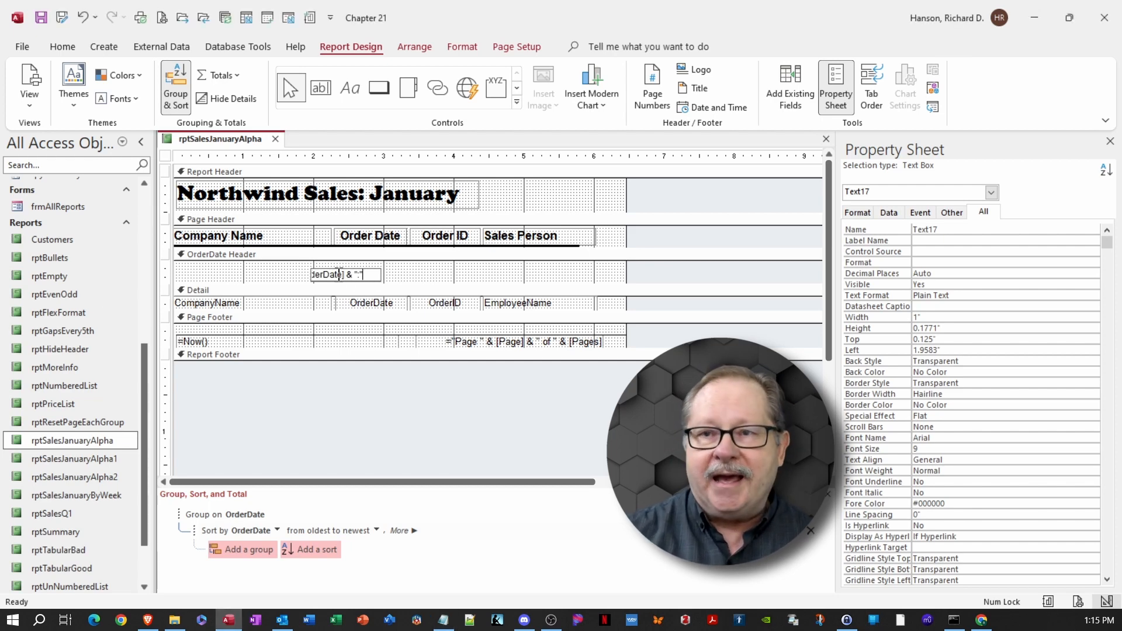
click(386, 280)
- Widen the week text box to about 3.21", move it to the header's top-left corner and shrink the OrderDate Header around it
drag(383, 274, 536, 275)
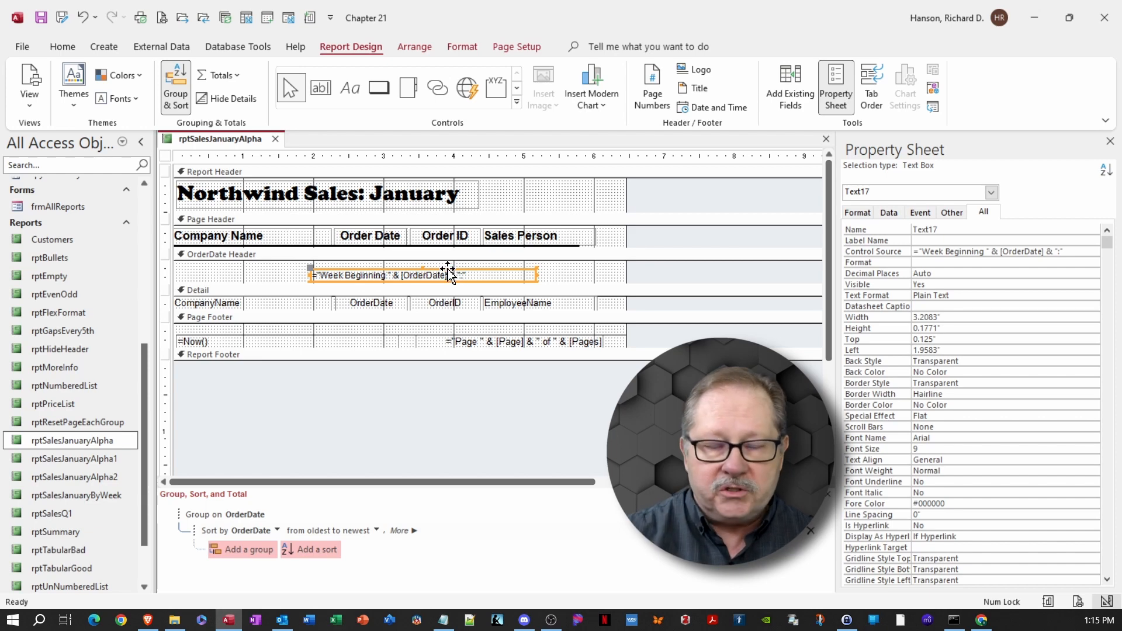
drag(450, 270, 312, 266)
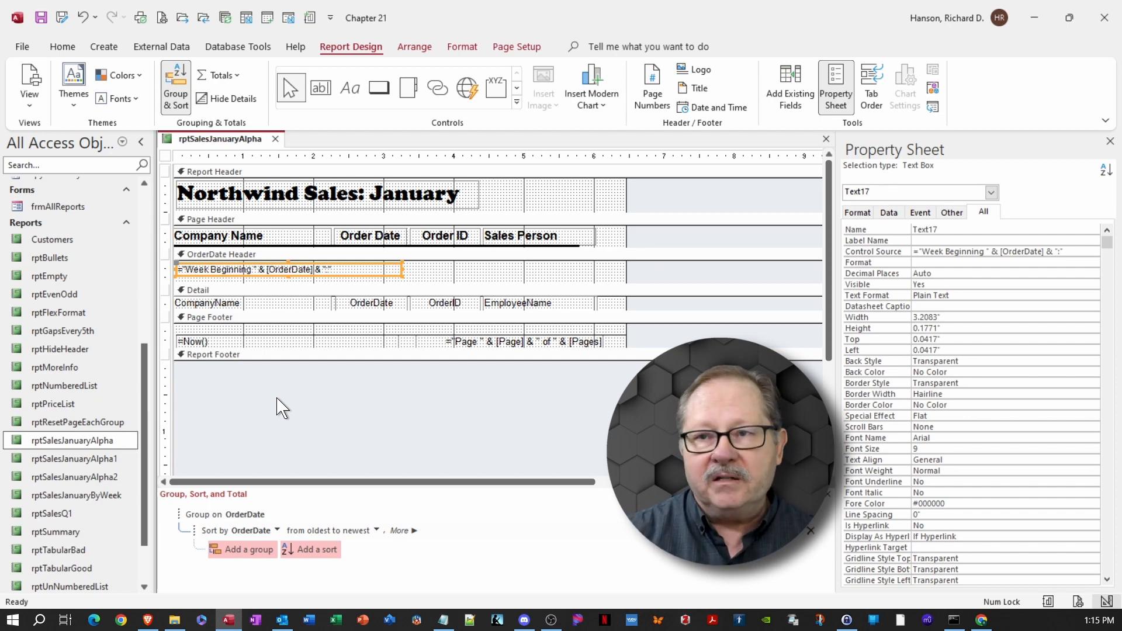
drag(308, 284, 302, 277)
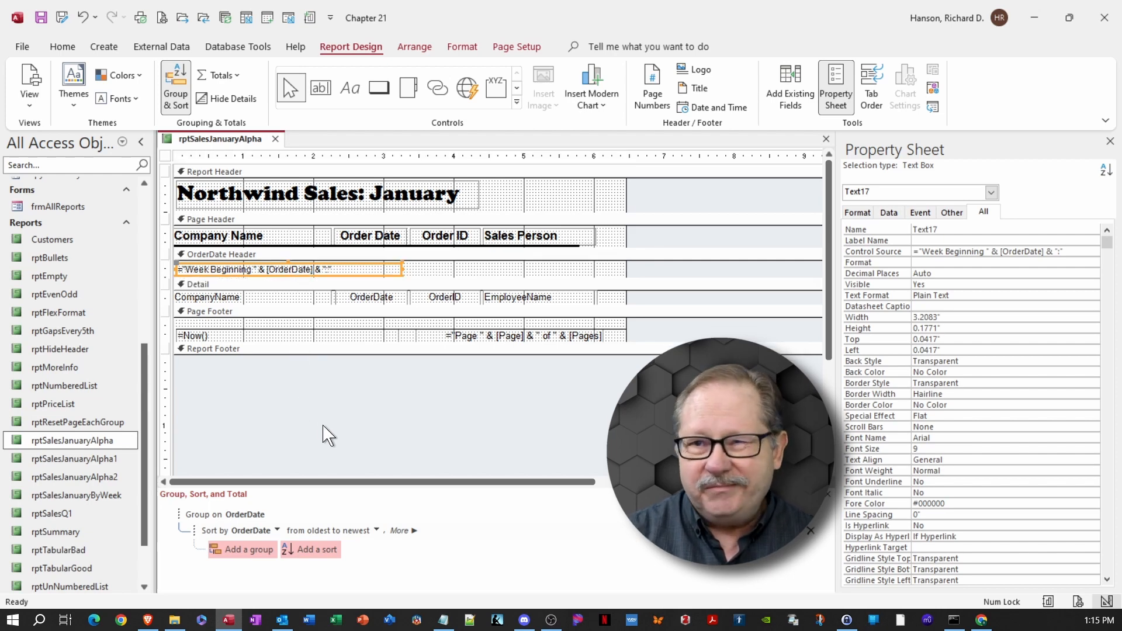
- Format the week text box as bold at size 11, and view the report in Print Preview at 100% zoom
click(62, 47)
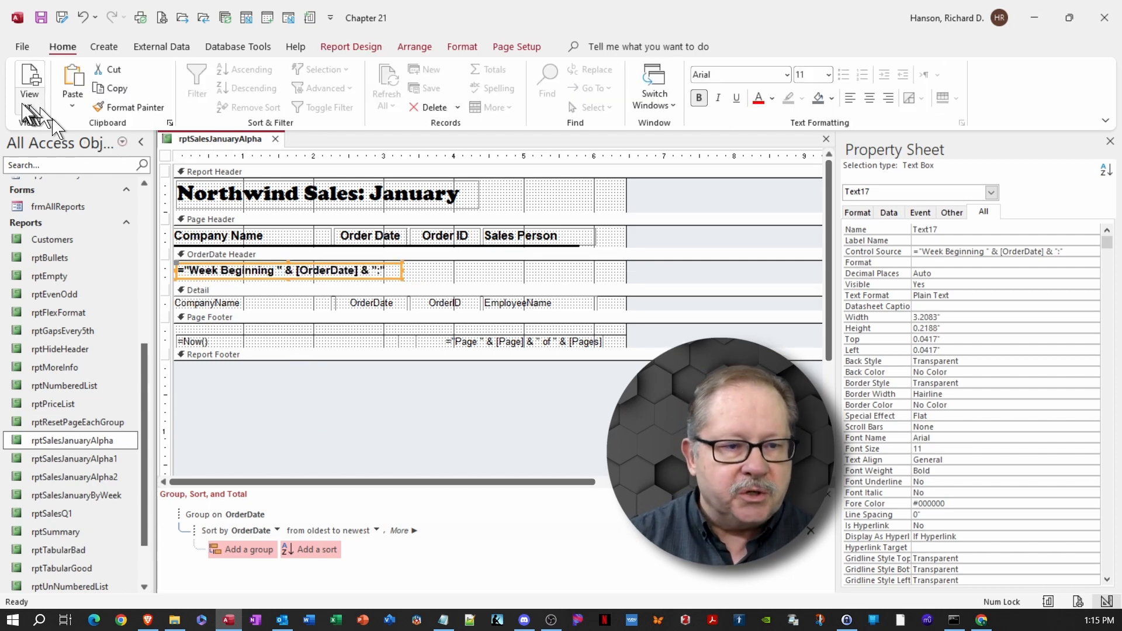
click(26, 102)
click(76, 170)
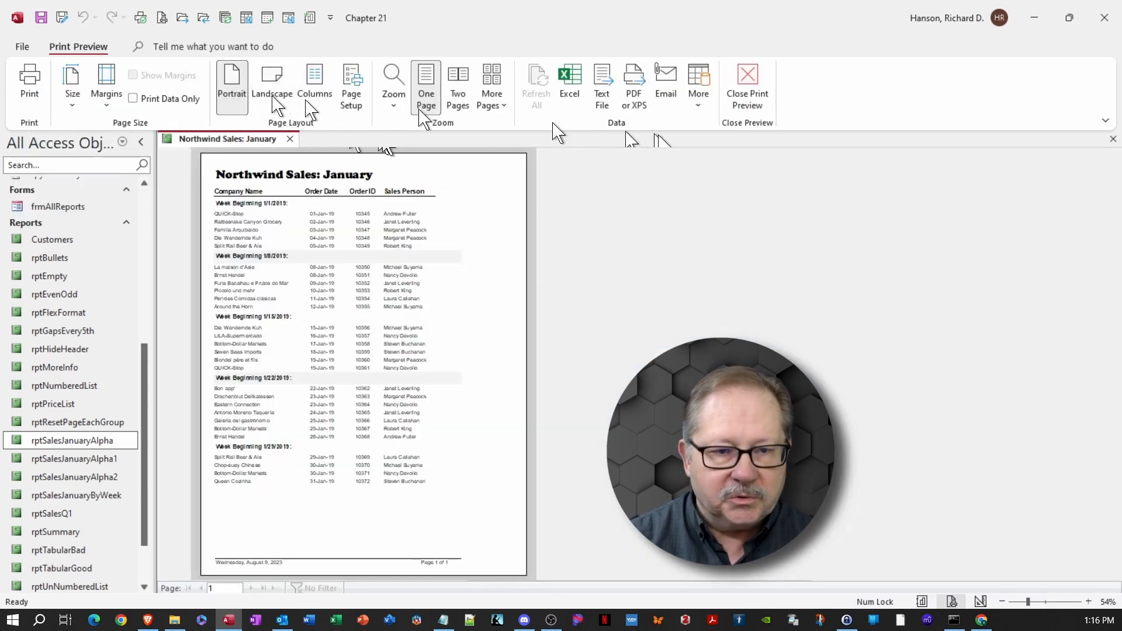
click(375, 170)
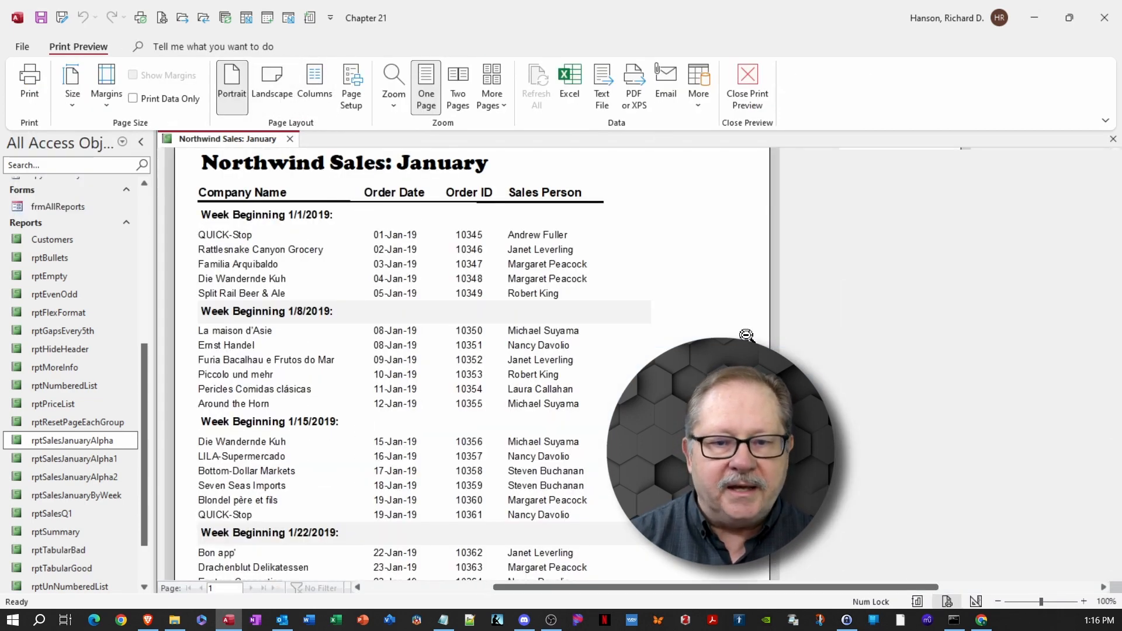